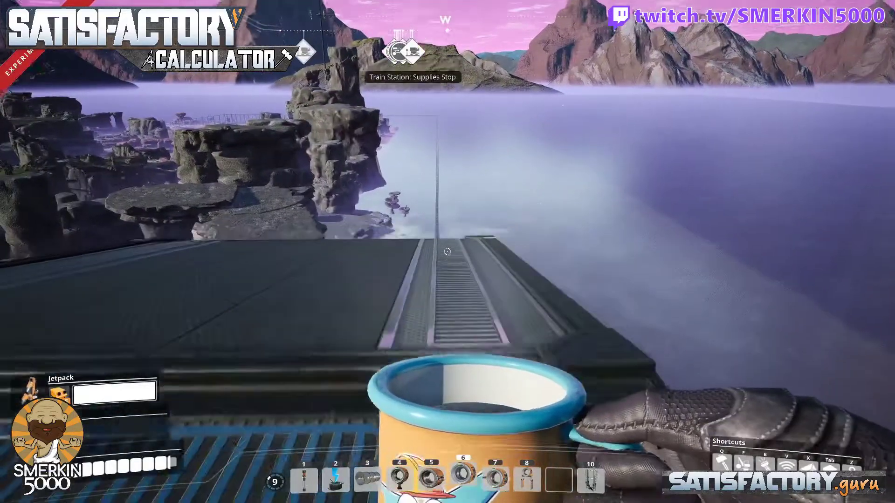
Inspect the raised road's foundation, then save the game from the pause menu.
{"action": "key", "text": "f"}
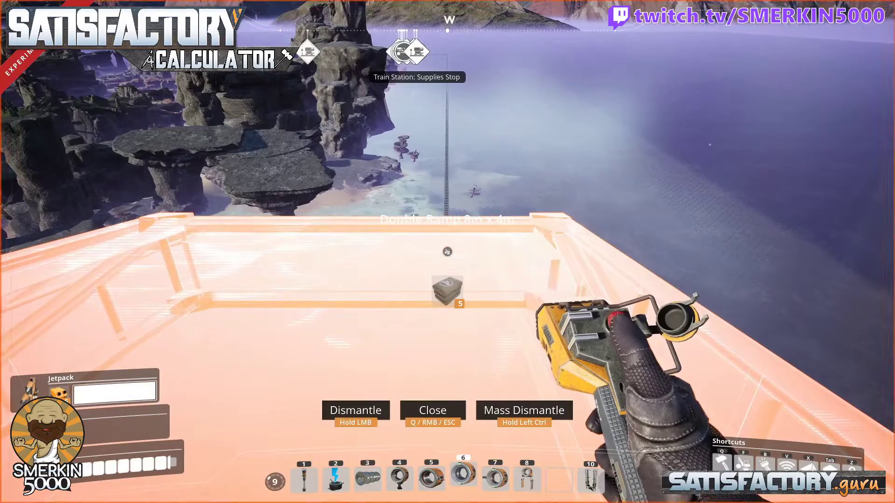
{"action": "key", "text": "f"}
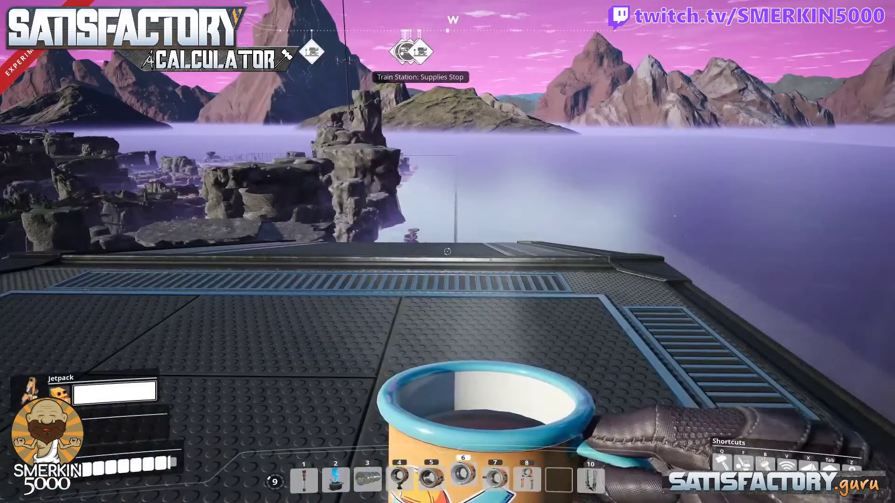
{"action": "key", "text": "Escape"}
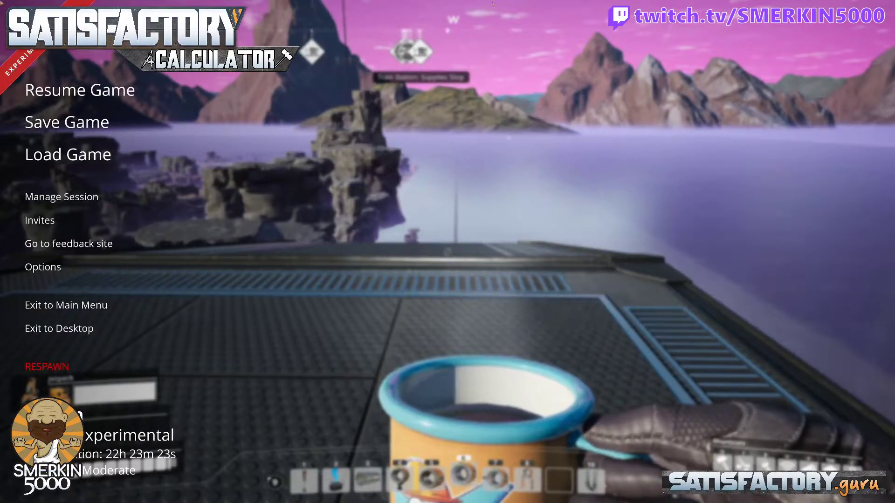
{"action": "left_click", "coordinate": [67, 122]}
{"action": "left_click", "coordinate": [848, 470]}
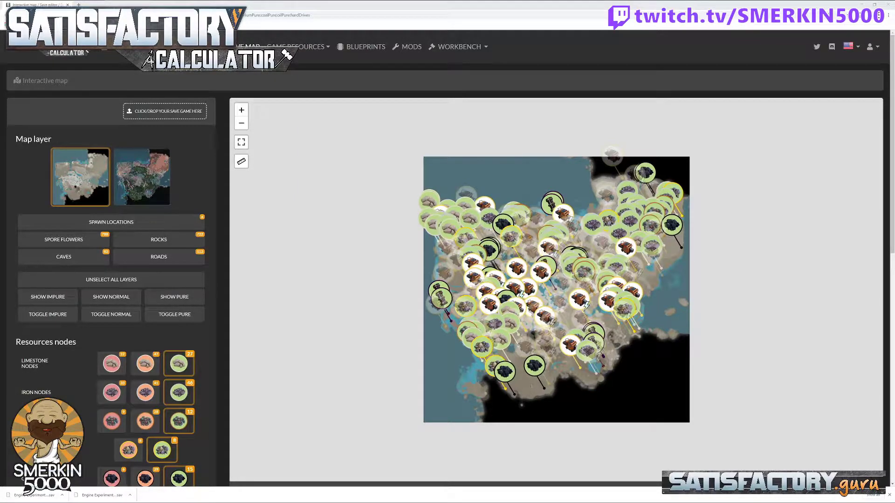
Drop the fresh save file onto the map to show the double-ramp row and player.
{"action": "left_click_drag", "start_coordinate": [35, 495], "coordinate": [162, 111]}
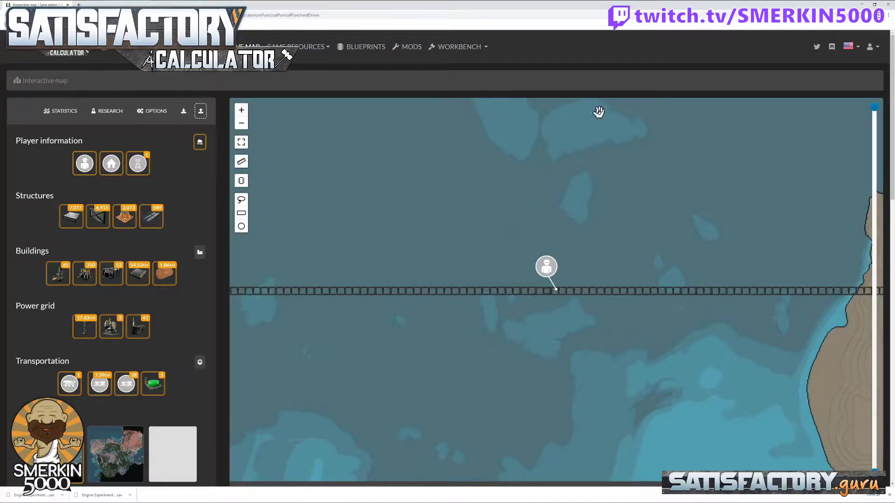
{"action": "key", "text": "ctrl+plus"}
{"action": "key", "text": "ctrl+plus"}
{"action": "key", "text": "ctrl+plus"}
{"action": "key", "text": "ctrl+plus"}
{"action": "key", "text": "ctrl+plus"}
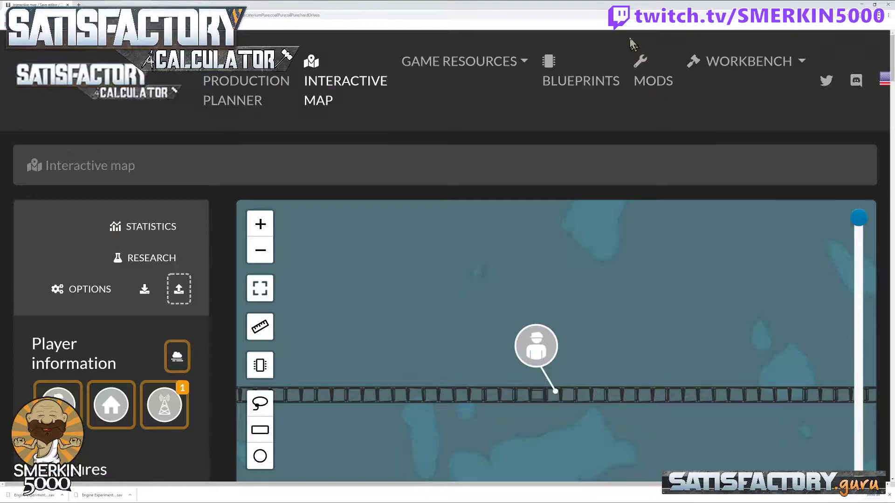
{"action": "key", "text": "ctrl+minus"}
{"action": "key", "text": "ctrl+minus"}
{"action": "key", "text": "ctrl+minus"}
{"action": "key", "text": "ctrl+minus"}
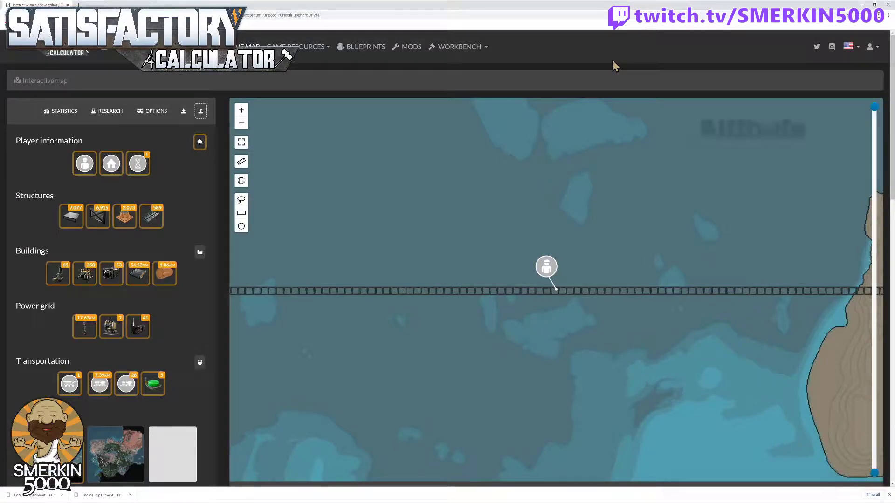
{"action": "left_click", "coordinate": [889, 495]}
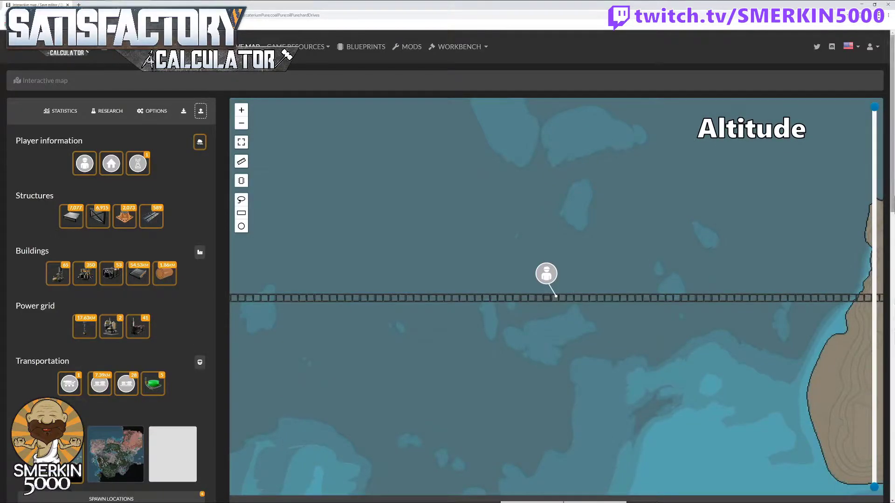
Raise the altitude filter minimum to 55 m, keeping the 55–328 m range.
{"action": "left_click_drag", "start_coordinate": [893, 196], "coordinate": [893, 204]}
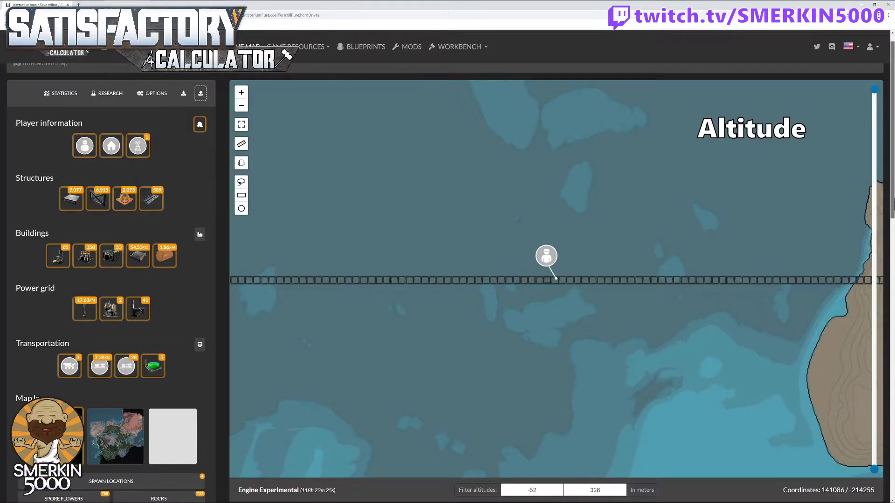
{"action": "mouse_move", "coordinate": [875, 98]}
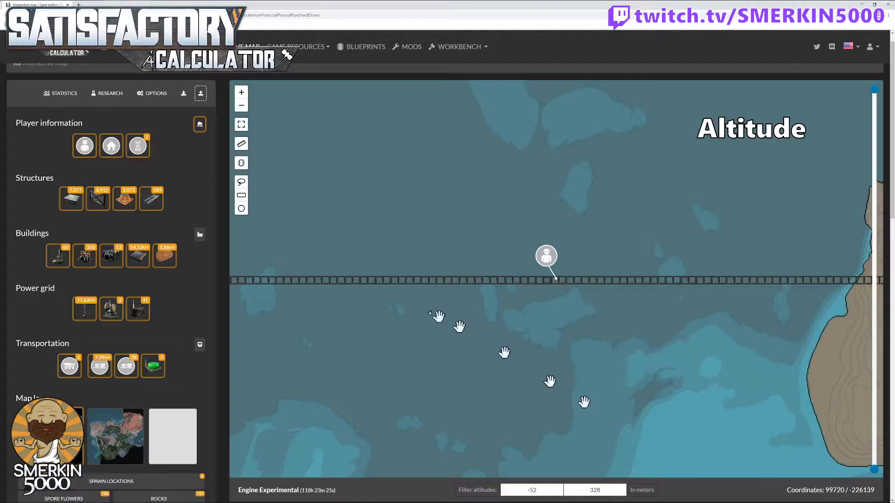
{"action": "mouse_move", "coordinate": [373, 286]}
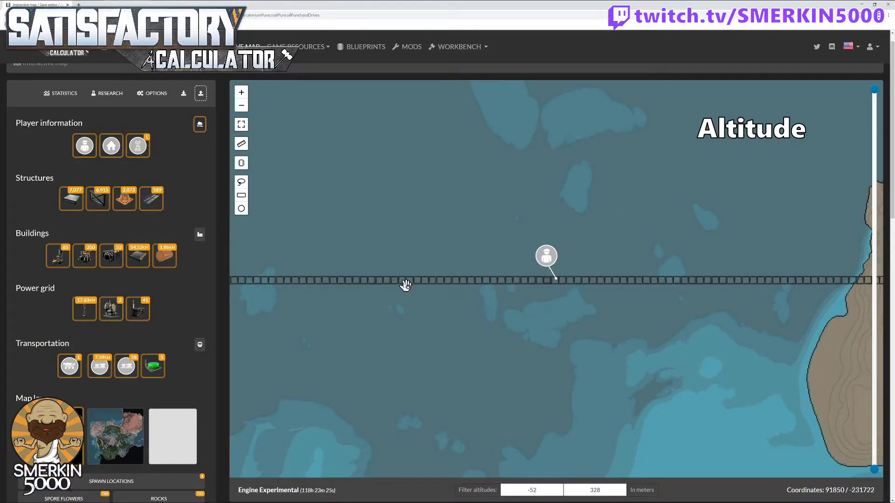
{"action": "mouse_move", "coordinate": [873, 471]}
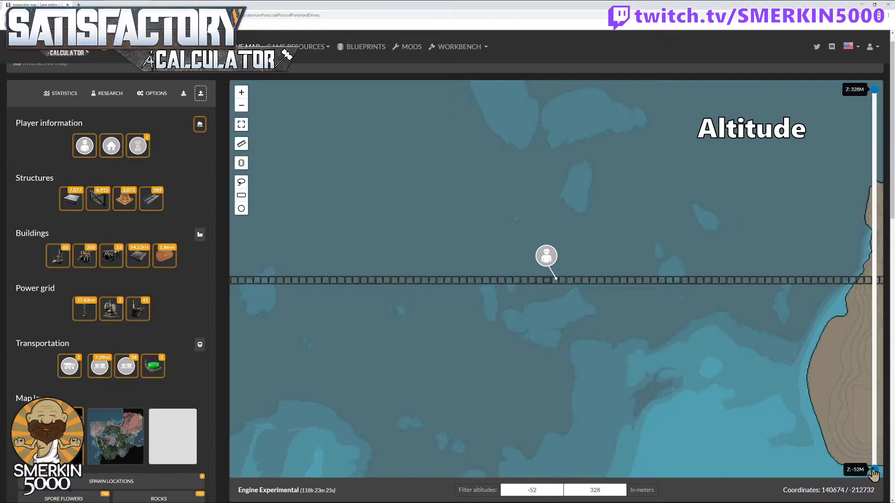
{"action": "left_click_drag", "start_coordinate": [873, 470], "coordinate": [871, 368]}
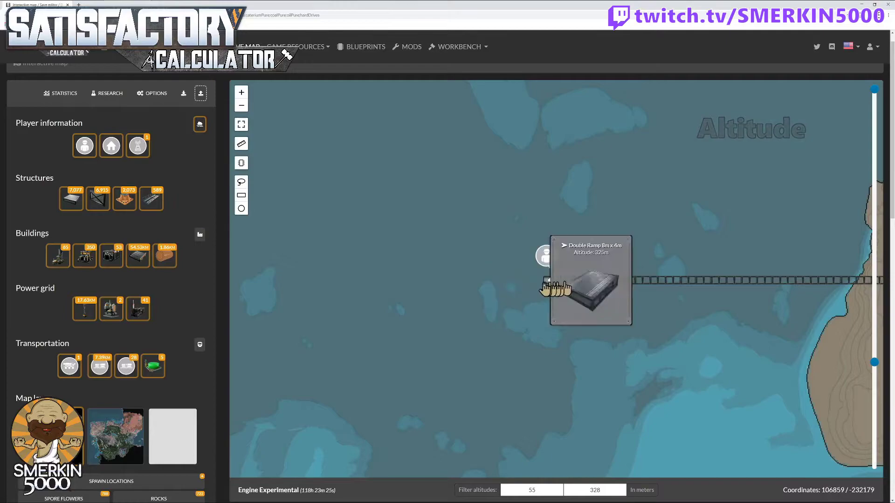
{"action": "mouse_move", "coordinate": [546, 282]}
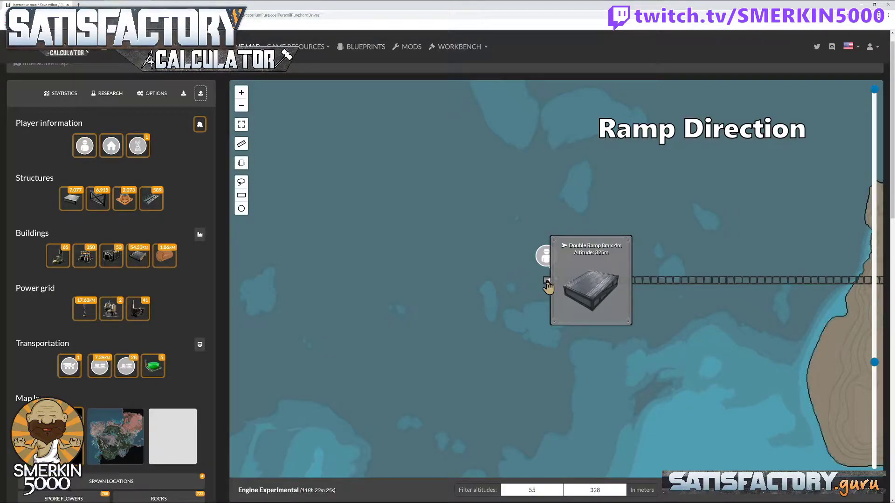
Spawn a Road around the first Double Ramp: width 1, length 255, direction Down.
{"action": "right_click", "coordinate": [548, 284]}
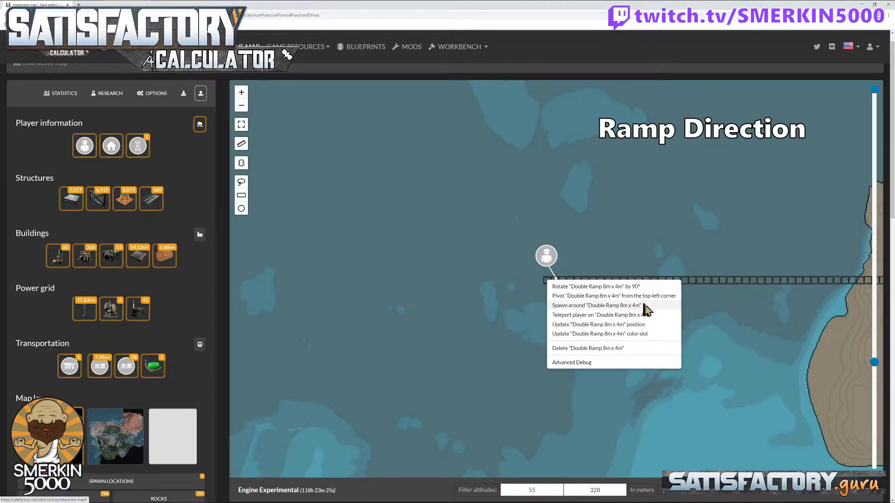
{"action": "left_click", "coordinate": [597, 306]}
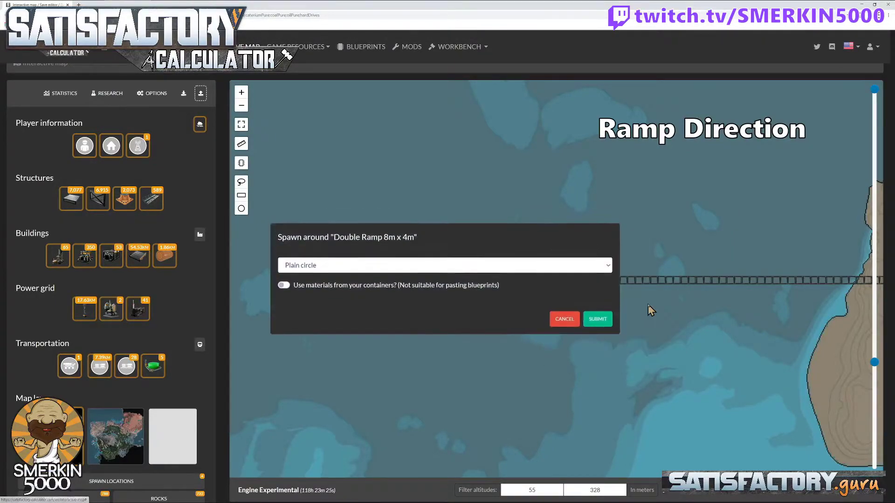
{"action": "left_click", "coordinate": [466, 270]}
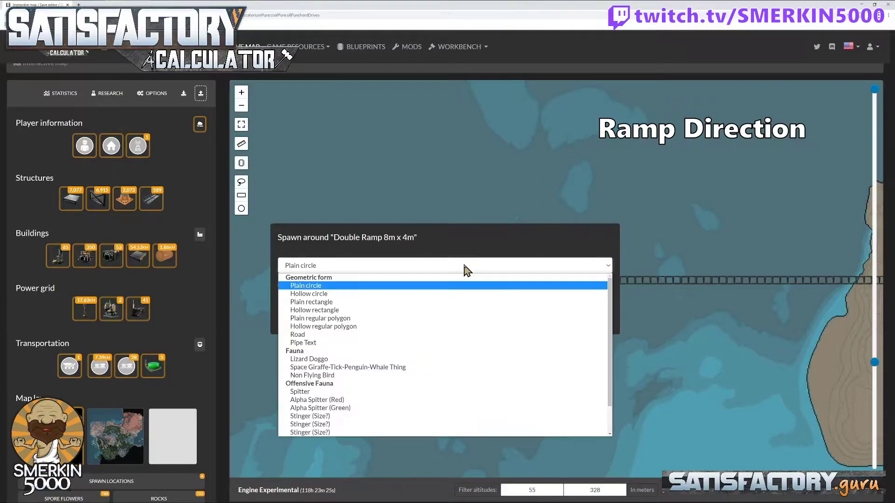
{"action": "left_click", "coordinate": [404, 335]}
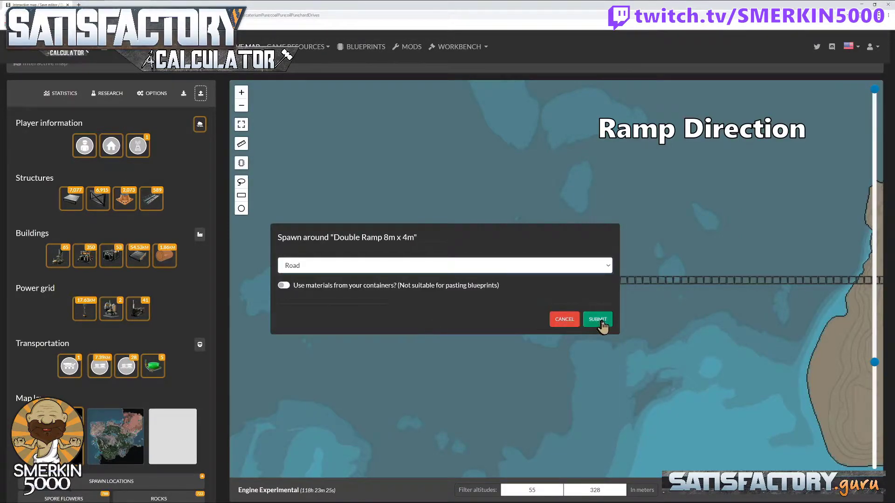
{"action": "left_click", "coordinate": [598, 319]}
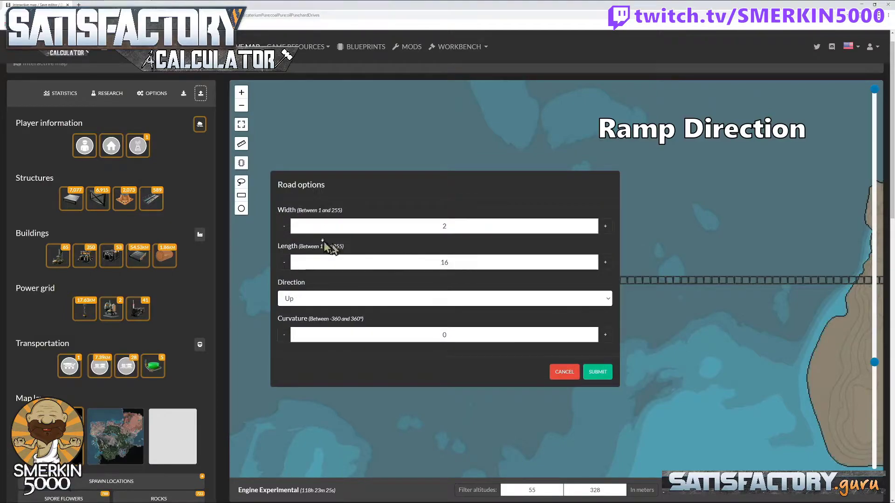
{"action": "left_click", "coordinate": [284, 226]}
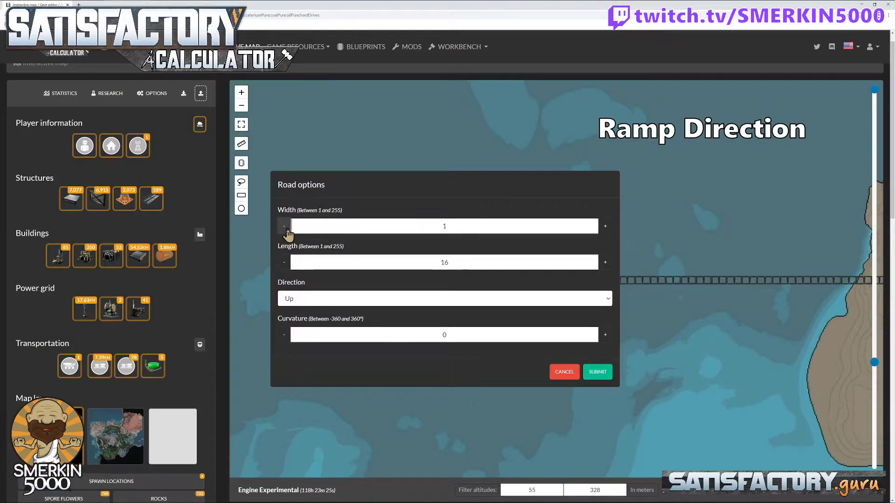
{"action": "left_click", "coordinate": [478, 263]}
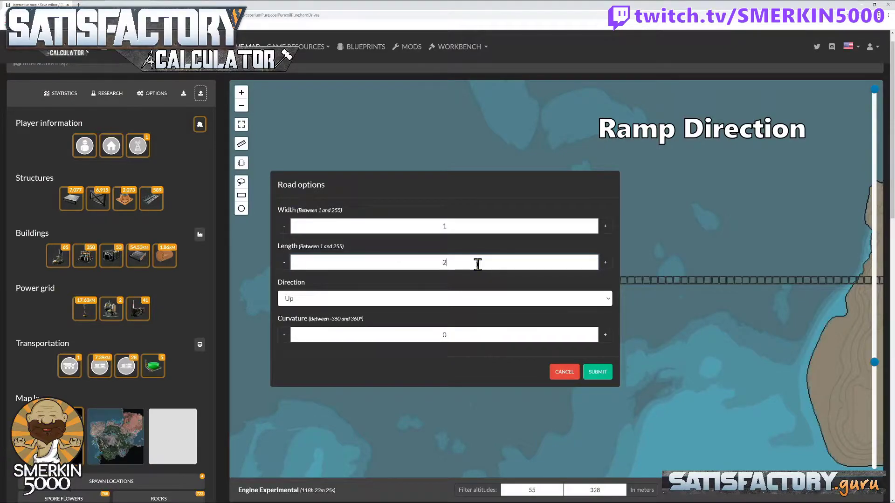
{"action": "left_click", "coordinate": [462, 301]}
{"action": "left_click", "coordinate": [461, 319]}
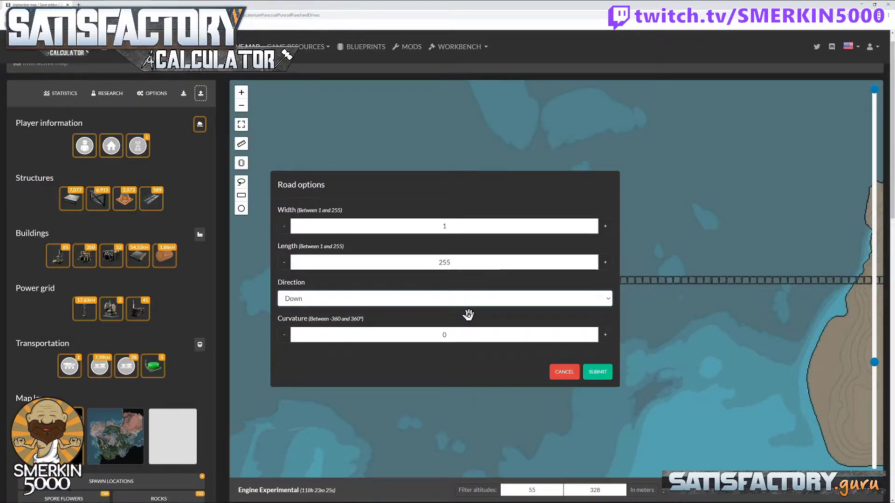
{"action": "left_click", "coordinate": [599, 372]}
Turn off the fog of war and follow the new ramp line toward the rocky shore.
{"action": "left_click_drag", "start_coordinate": [290, 370], "coordinate": [712, 396]}
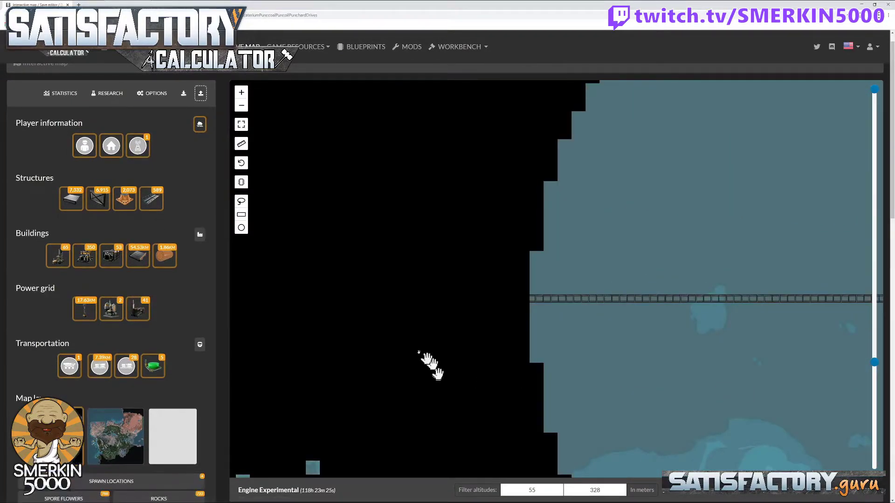
{"action": "left_click", "coordinate": [200, 124]}
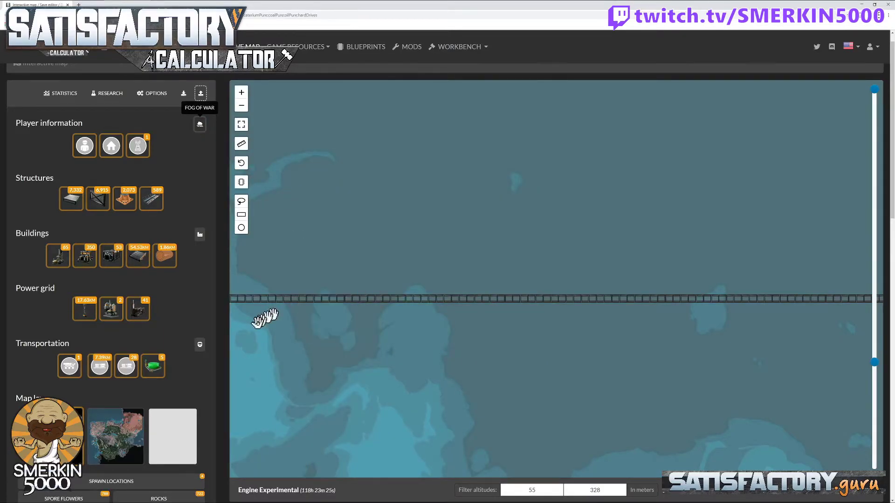
{"action": "left_click_drag", "start_coordinate": [260, 316], "coordinate": [487, 360]}
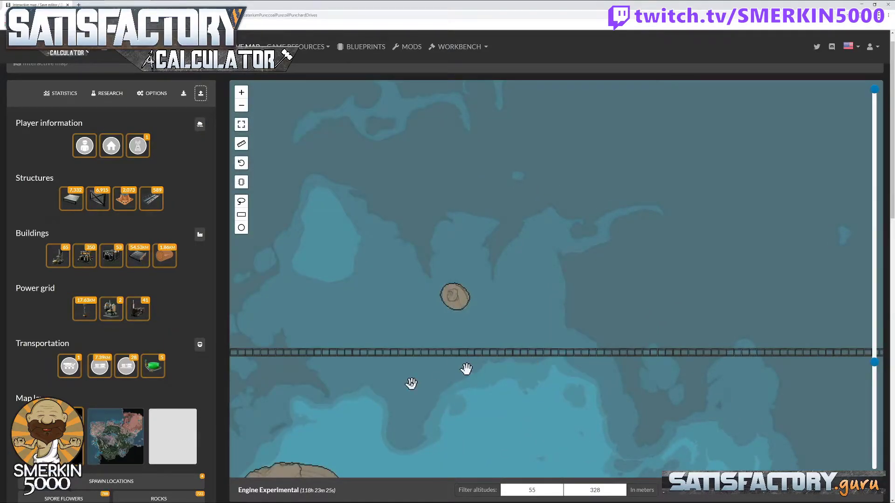
{"action": "left_click_drag", "start_coordinate": [303, 410], "coordinate": [677, 391]}
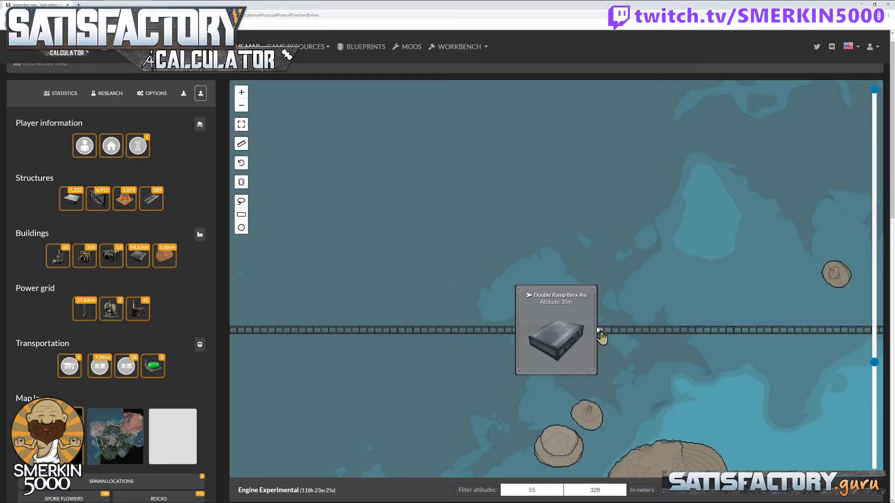
{"action": "left_click_drag", "start_coordinate": [622, 366], "coordinate": [783, 375]}
{"action": "scroll", "coordinate": [782, 374], "scroll_direction": "down", "scroll_amount": 2}
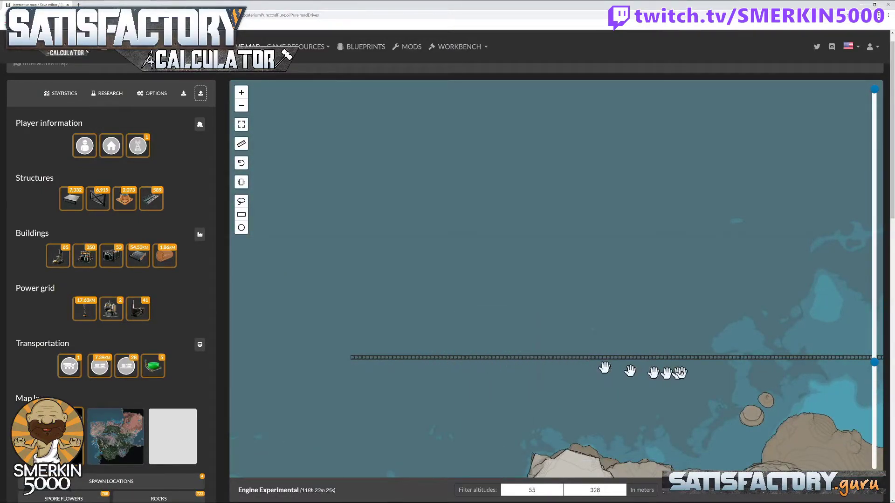
{"action": "left_click_drag", "start_coordinate": [738, 375], "coordinate": [656, 366]}
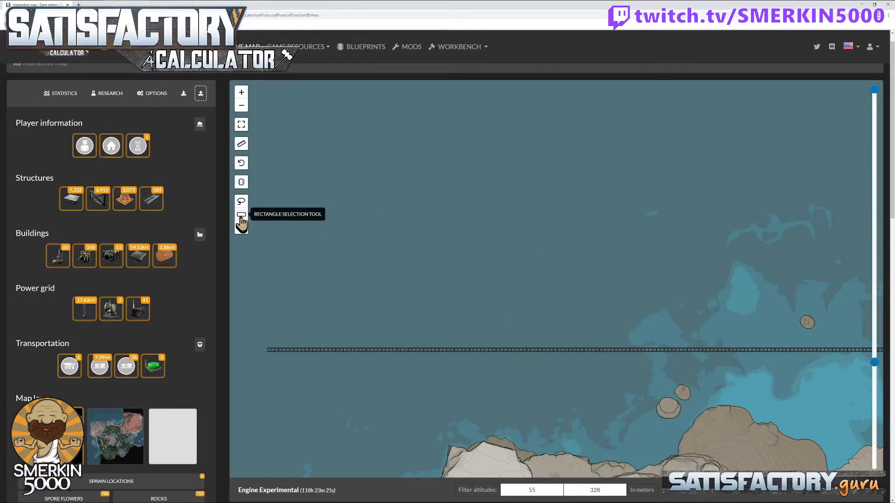
Box-select the 109 left-side double ramps, delete them, and accept a loot crate.
{"action": "mouse_move", "coordinate": [692, 357]}
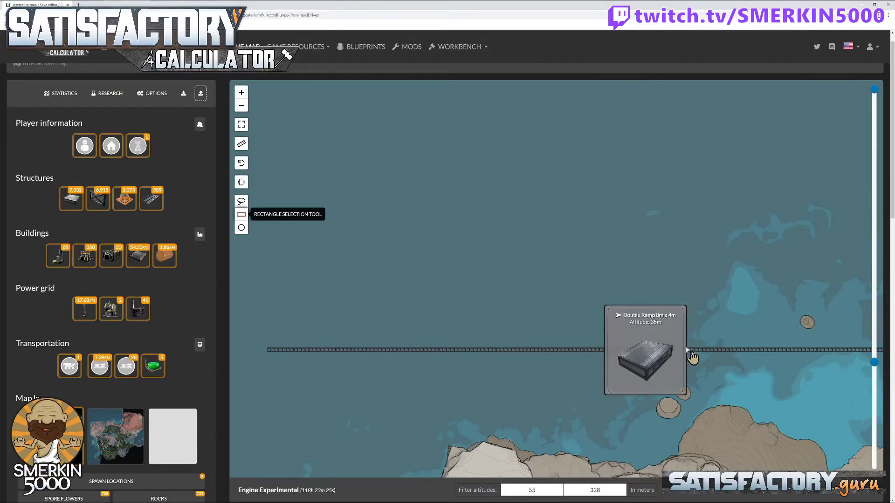
{"action": "left_click_drag", "start_coordinate": [684, 356], "coordinate": [255, 322]}
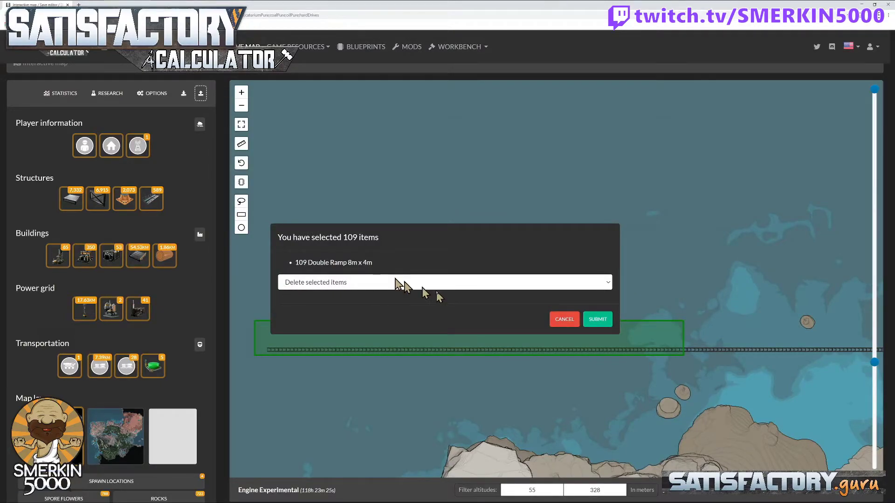
{"action": "left_click", "coordinate": [608, 321]}
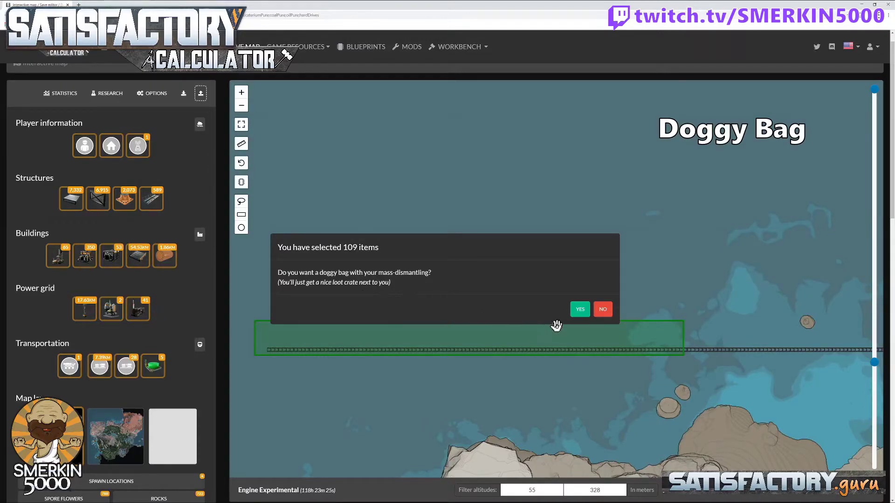
{"action": "left_click", "coordinate": [580, 310]}
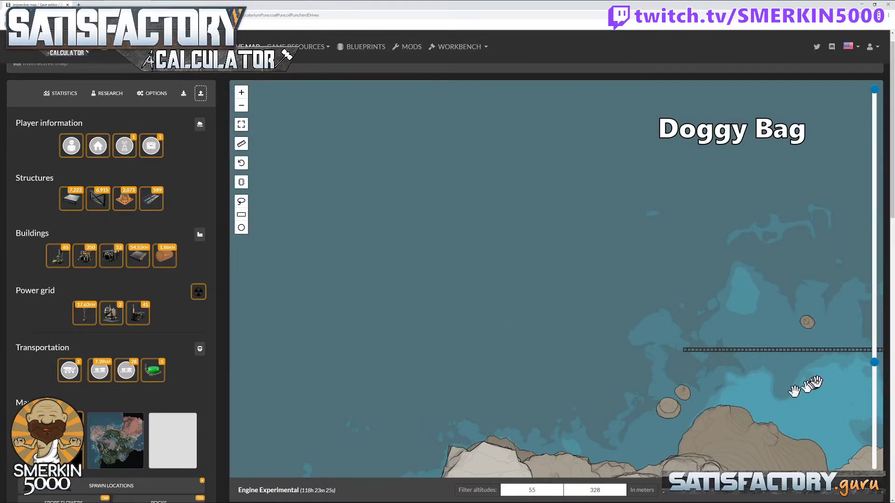
Pan and zoom until the remaining ramp line and player marker are in view.
{"action": "left_click_drag", "start_coordinate": [799, 383], "coordinate": [436, 373]}
{"action": "mouse_move", "coordinate": [725, 385]}
{"action": "left_mouse_down"}
{"action": "mouse_move", "coordinate": [650, 362]}
{"action": "mouse_move", "coordinate": [614, 364]}
{"action": "left_mouse_up"}
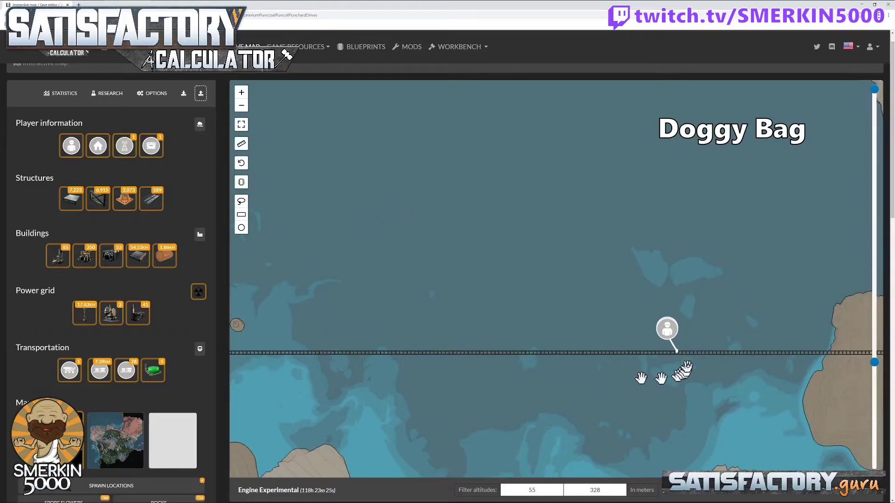
{"action": "scroll", "coordinate": [688, 342], "scroll_direction": "up", "scroll_amount": 3}
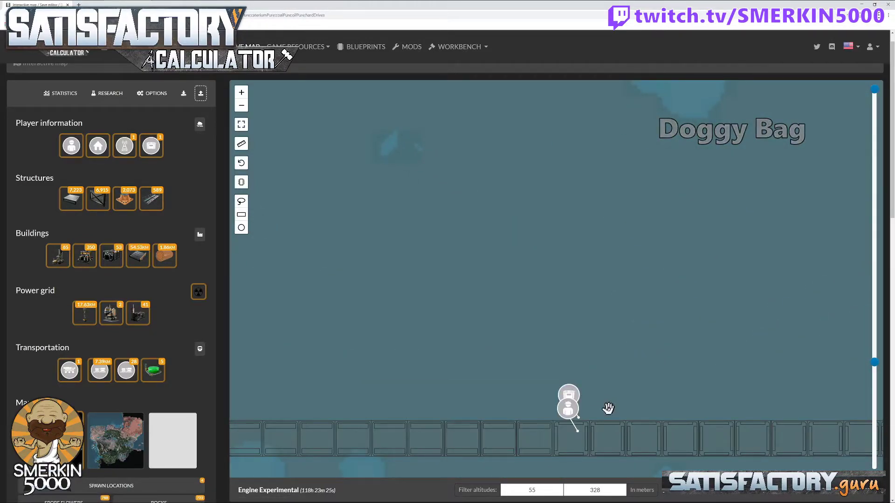
{"action": "scroll", "coordinate": [607, 408], "scroll_direction": "down", "scroll_amount": 1}
{"action": "scroll", "coordinate": [608, 368], "scroll_direction": "down", "scroll_amount": 2}
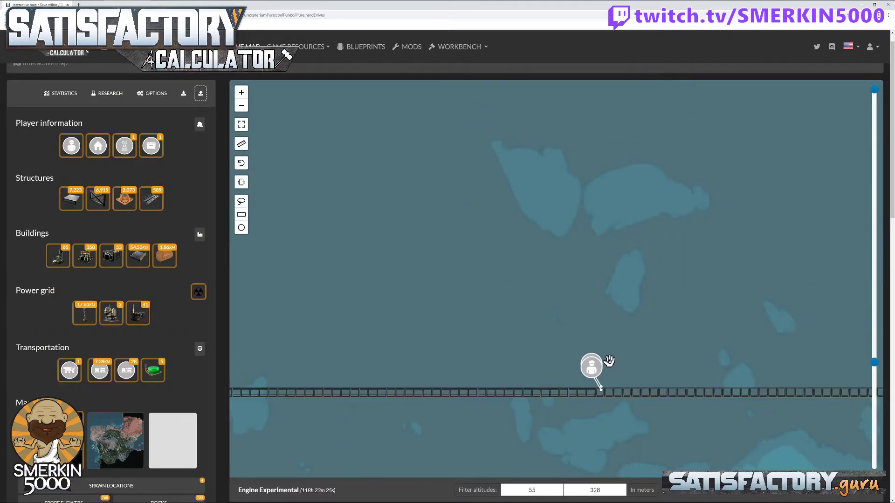
{"action": "left_click_drag", "start_coordinate": [621, 410], "coordinate": [662, 339]}
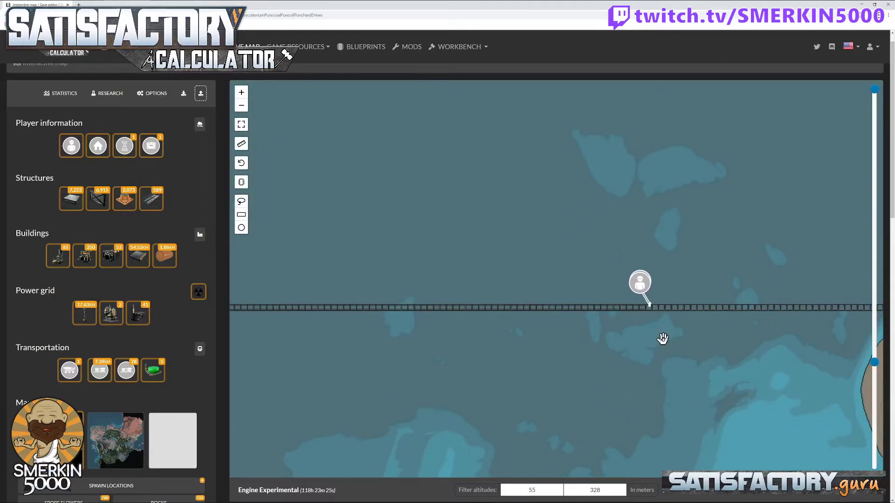
{"action": "scroll", "coordinate": [662, 339], "scroll_direction": "down", "scroll_amount": 1}
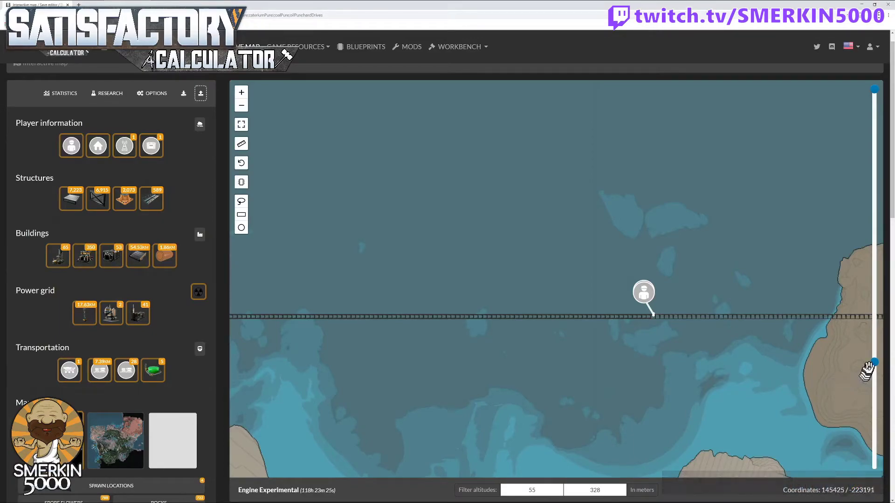
Set the altitude filter to a -52 m minimum and a 42 m maximum.
{"action": "mouse_move", "coordinate": [873, 373]}
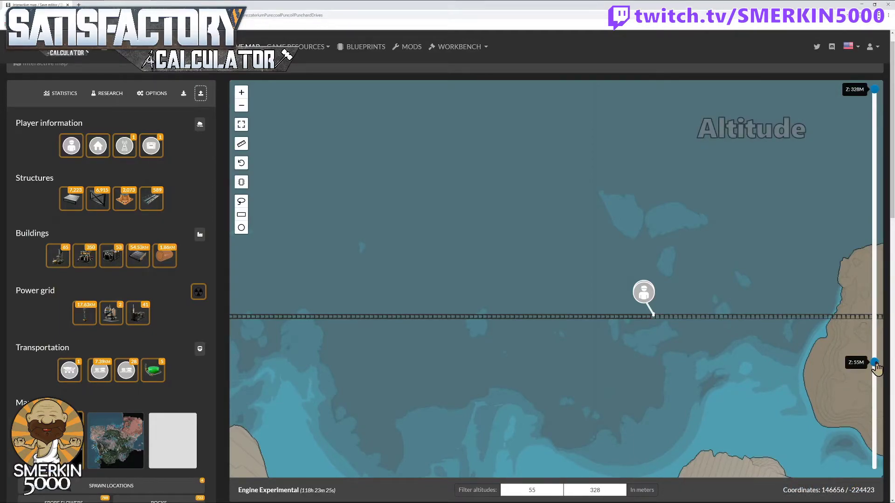
{"action": "left_click_drag", "start_coordinate": [875, 368], "coordinate": [879, 481]}
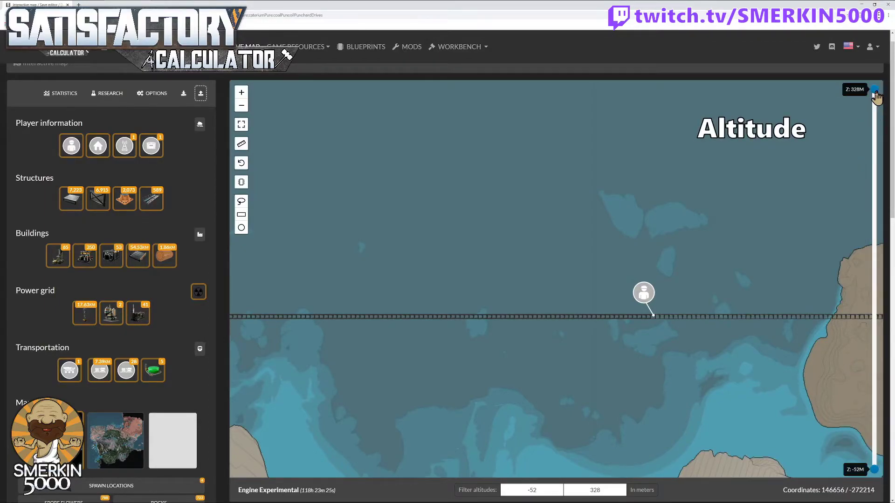
{"action": "left_click_drag", "start_coordinate": [875, 96], "coordinate": [874, 237]}
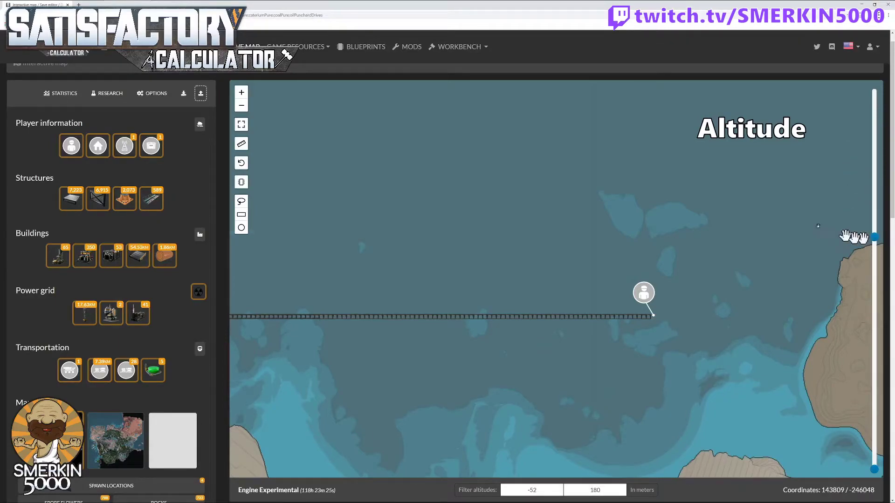
{"action": "left_click_drag", "start_coordinate": [637, 165], "coordinate": [755, 178]}
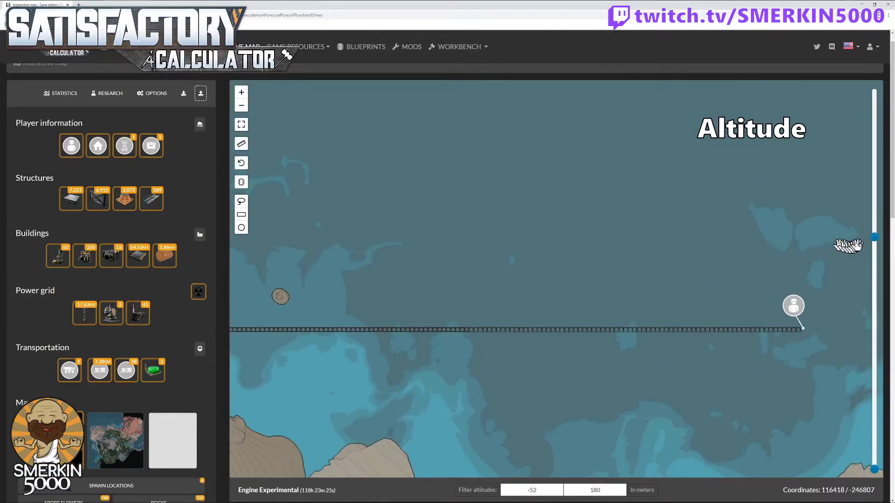
{"action": "left_click_drag", "start_coordinate": [874, 247], "coordinate": [874, 309]}
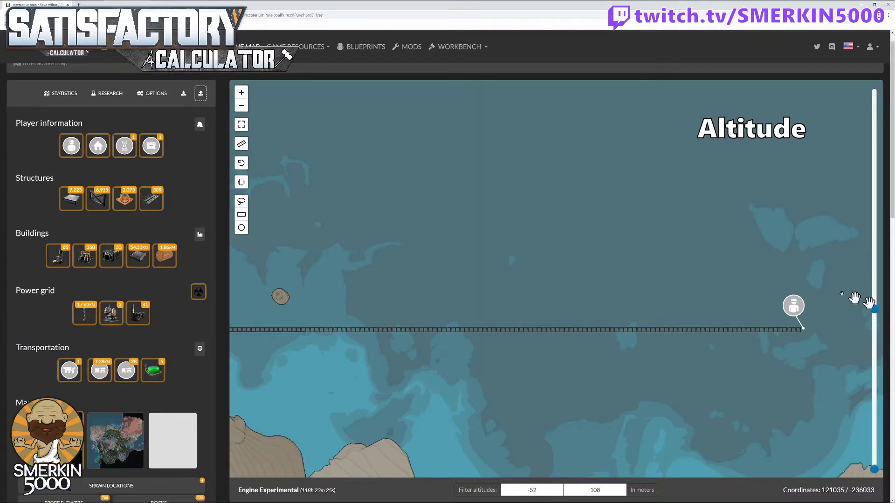
{"action": "left_click_drag", "start_coordinate": [620, 199], "coordinate": [763, 205]}
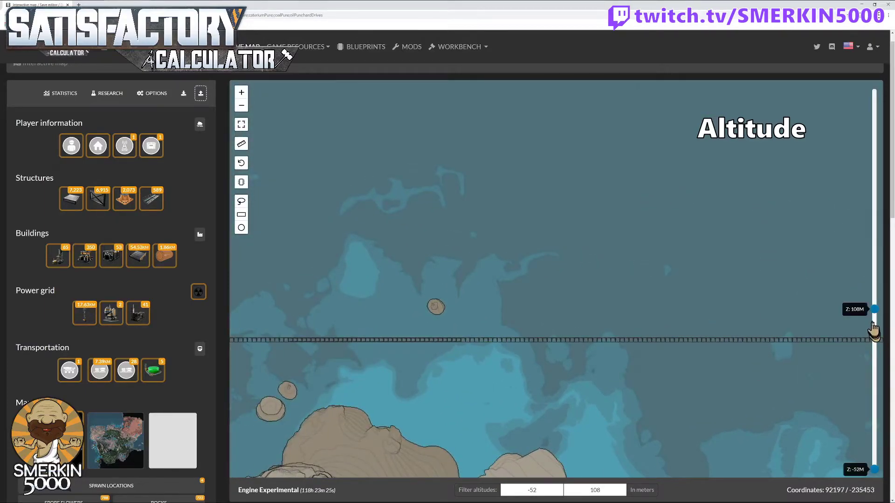
{"action": "left_click_drag", "start_coordinate": [874, 310], "coordinate": [878, 381]}
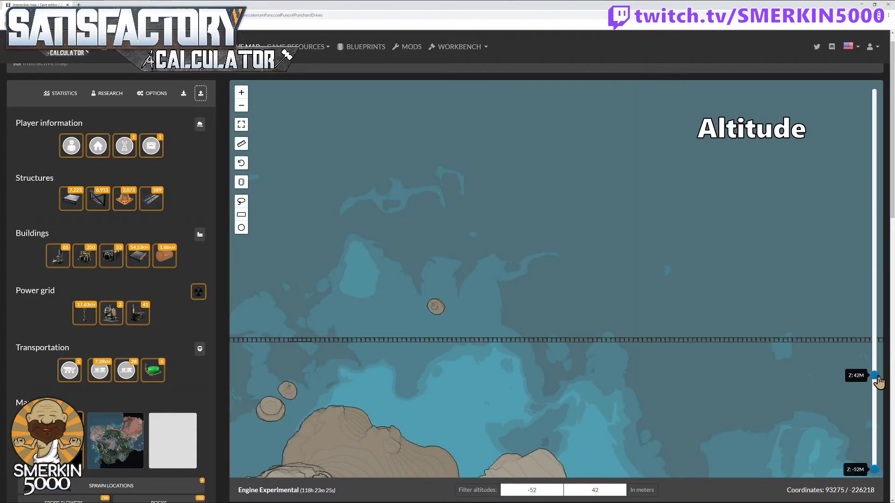
Rectangle-select the 140 lower-road foundations up to the player, delete them, and take a loot crate.
{"action": "left_click", "coordinate": [241, 214]}
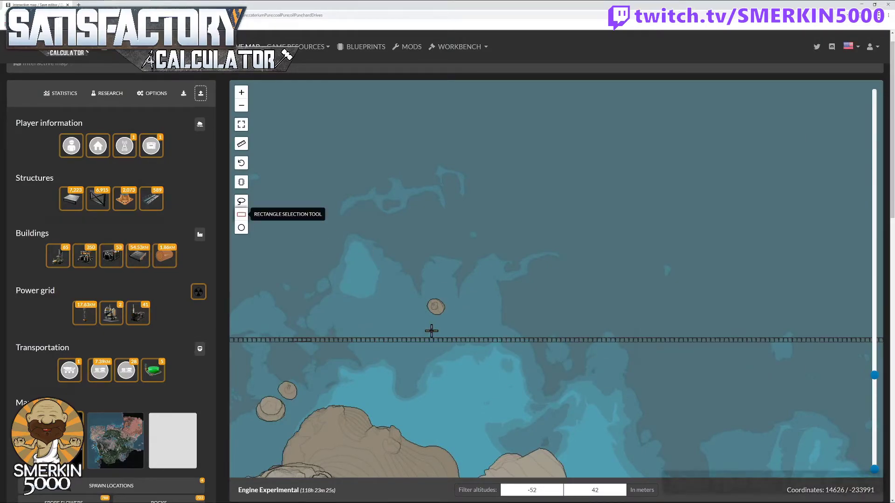
{"action": "scroll", "coordinate": [536, 307], "scroll_direction": "down", "scroll_amount": 1}
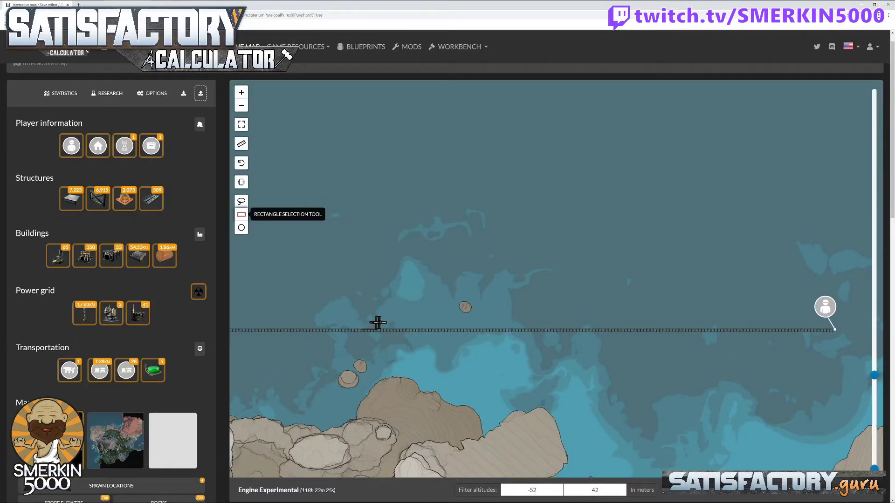
{"action": "left_click_drag", "start_coordinate": [378, 323], "coordinate": [834, 341]}
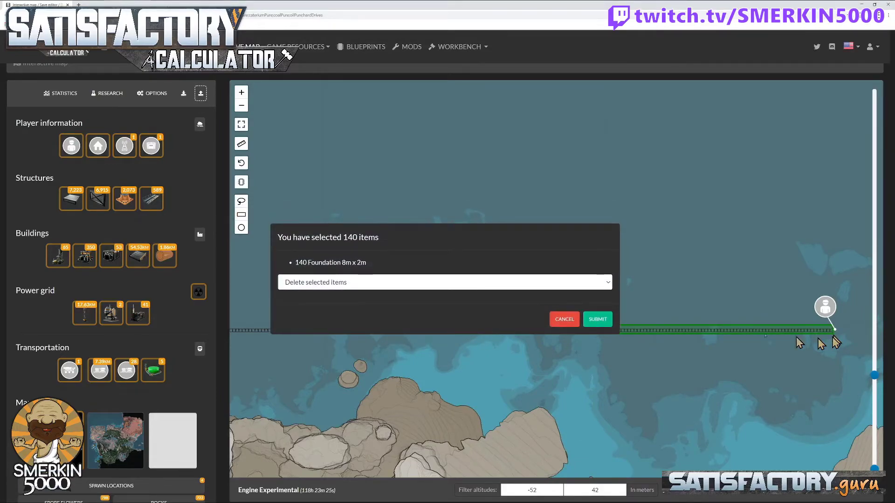
{"action": "left_click", "coordinate": [602, 319]}
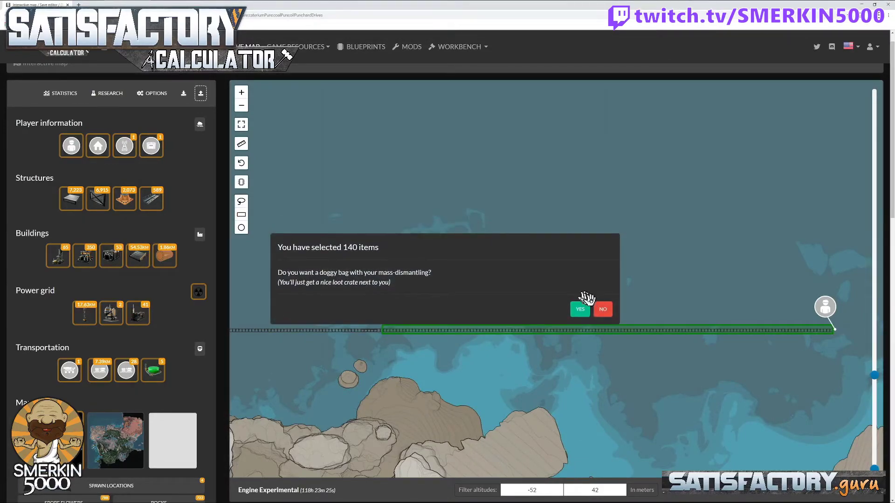
{"action": "left_click", "coordinate": [578, 310]}
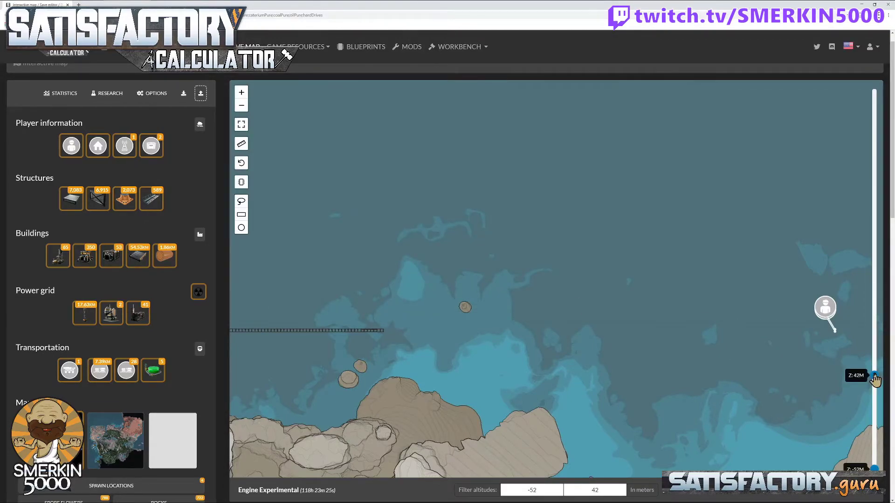
Reset the altitude maximum to 328 m and download the edited save game.
{"action": "left_click_drag", "start_coordinate": [874, 379], "coordinate": [880, 91]}
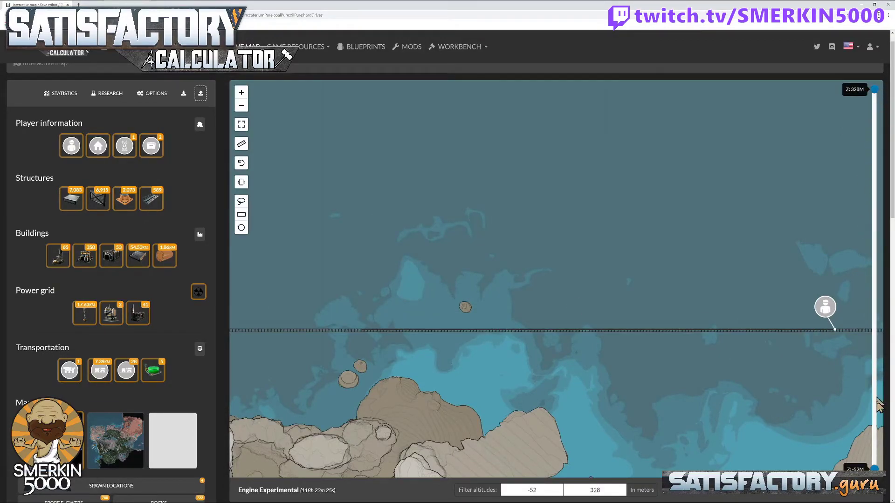
{"action": "left_click", "coordinate": [184, 94]}
{"action": "left_click", "coordinate": [644, 161]}
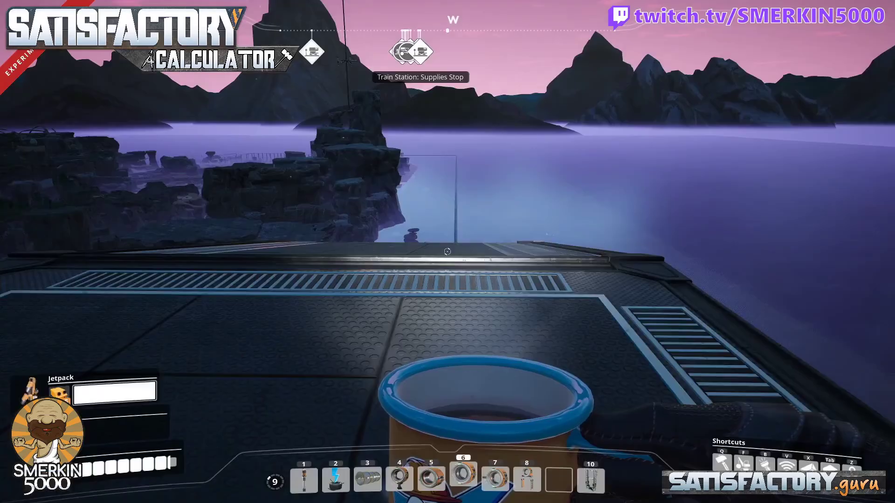
Load the Engine Experimental session's 021350 - CALCULATOR save from the pause menu.
{"action": "key", "text": "Escape"}
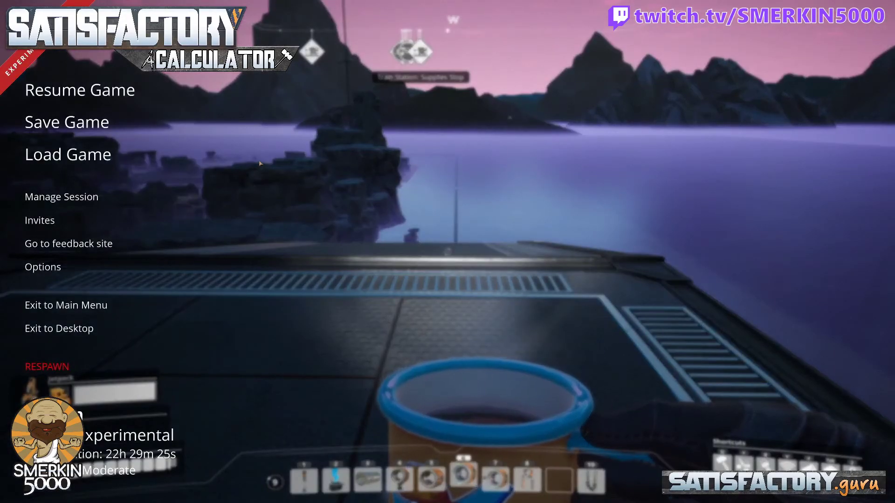
{"action": "left_click", "coordinate": [99, 160]}
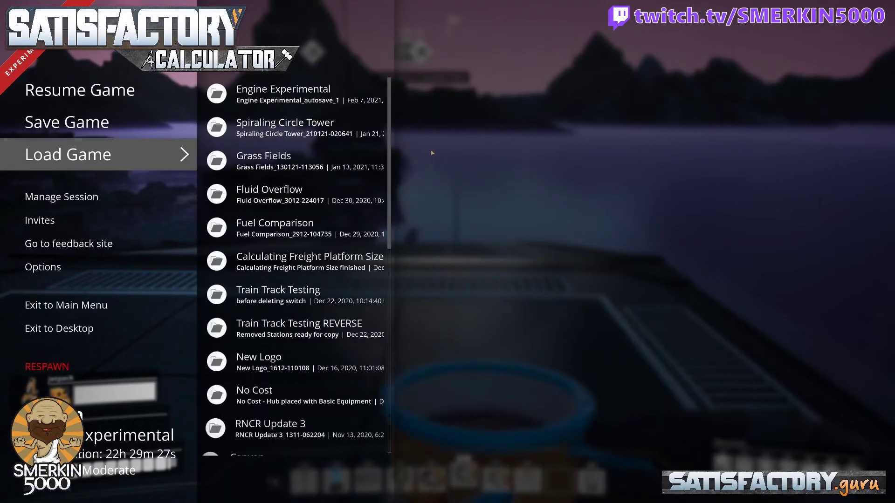
{"action": "left_click", "coordinate": [365, 93]}
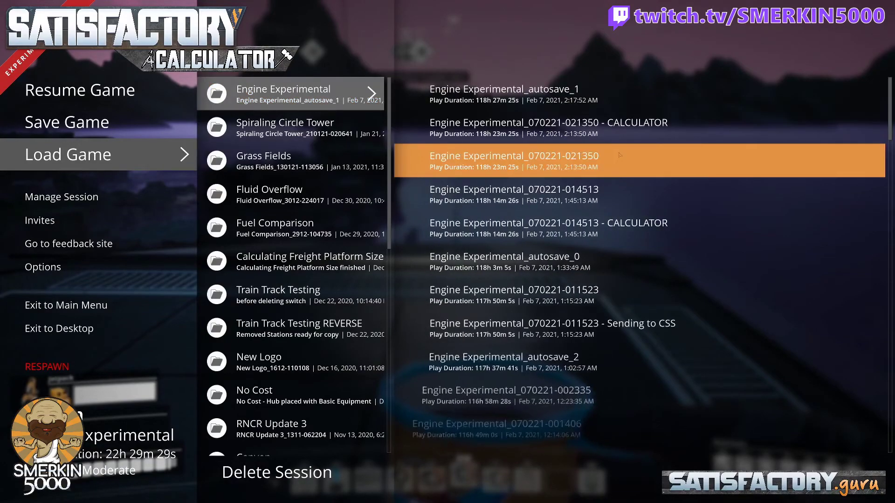
{"action": "left_click", "coordinate": [625, 140]}
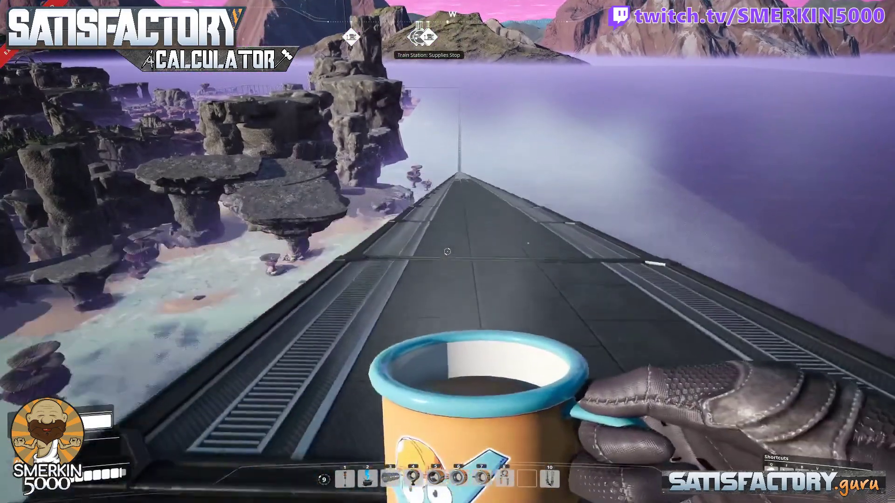
{"action": "key", "text": "a"}
{"action": "key", "text": "a"}
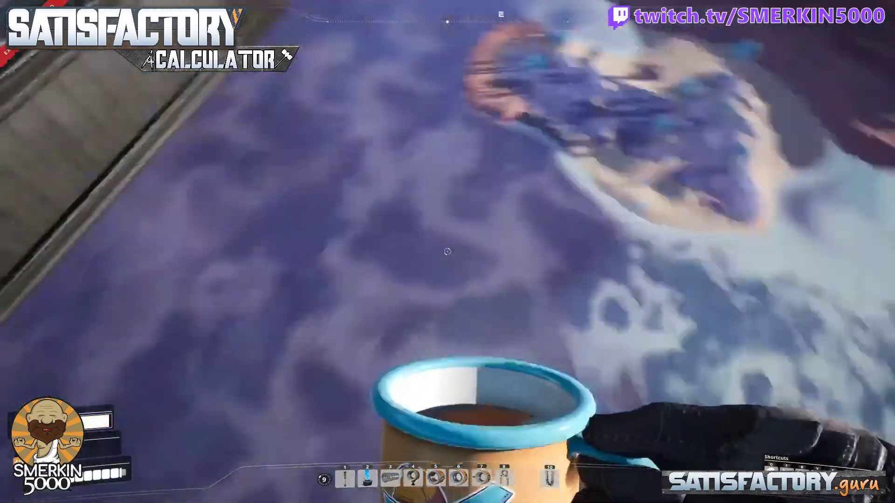
{"action": "key", "text": "space"}
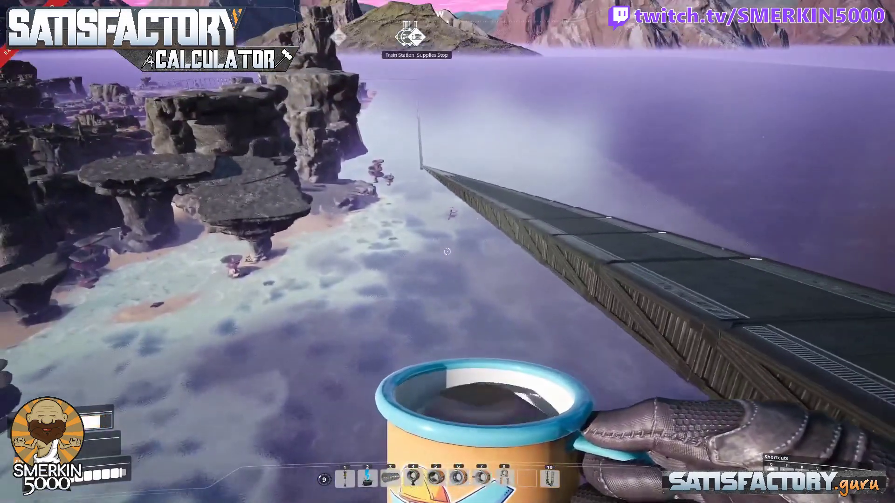